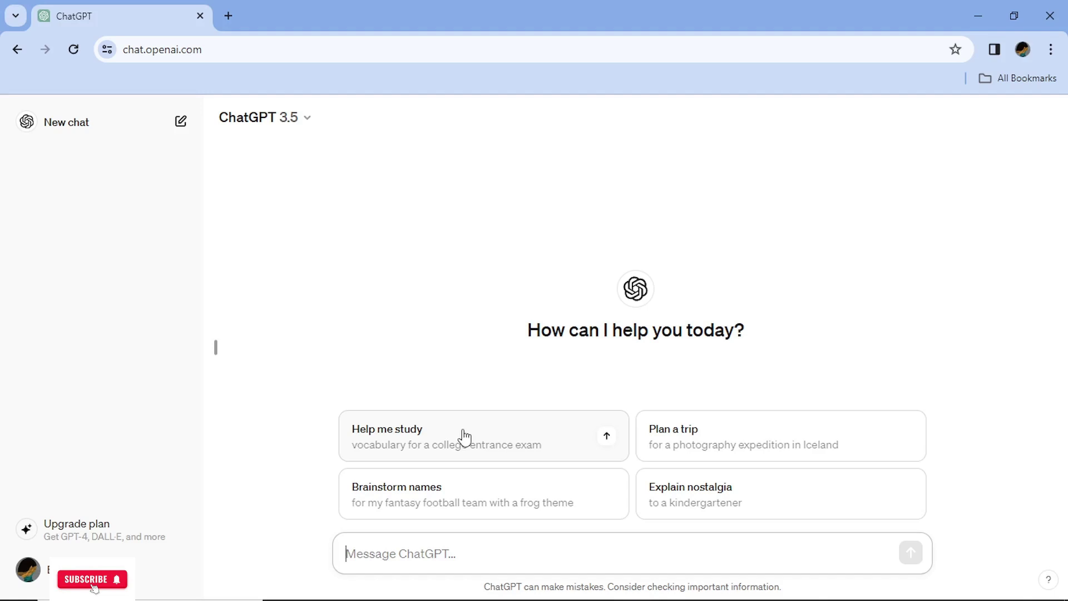
- Ask "I have just started using power Bi for my company's project which chart is most effective to display trend in the number of accidents"
text(I have just started using power Bi for my company's project which chart is most effective to display trend in the number of accidents)
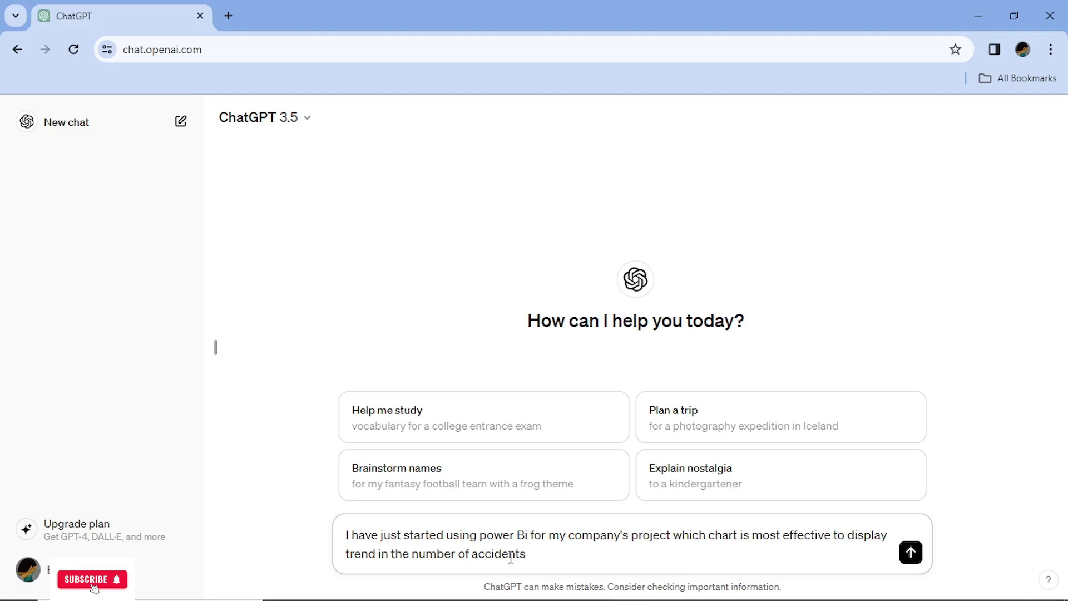
key(Return)
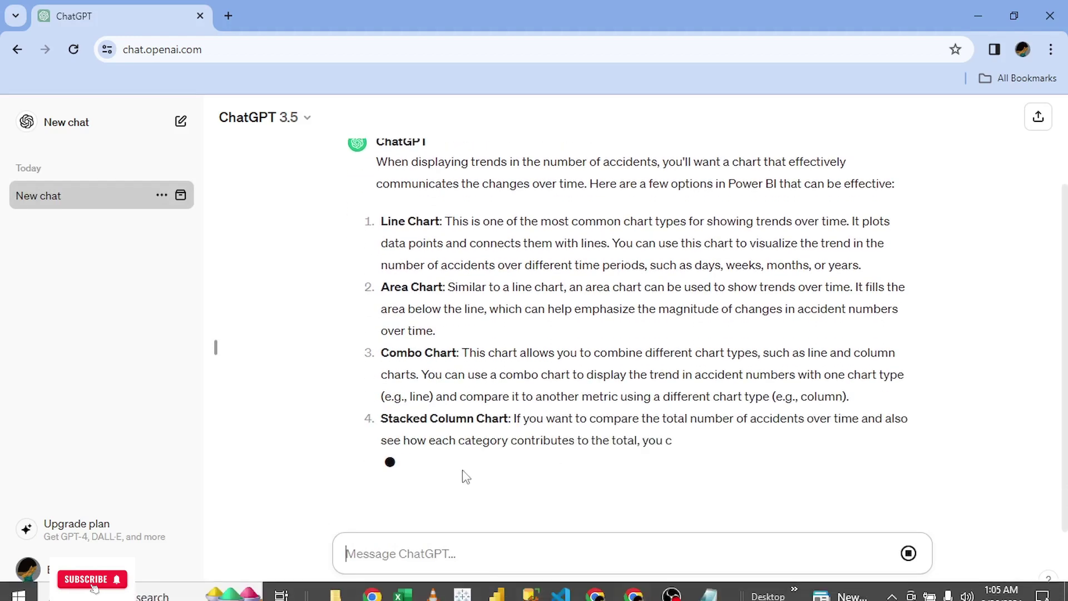
scroll(472, 399, up, 3)
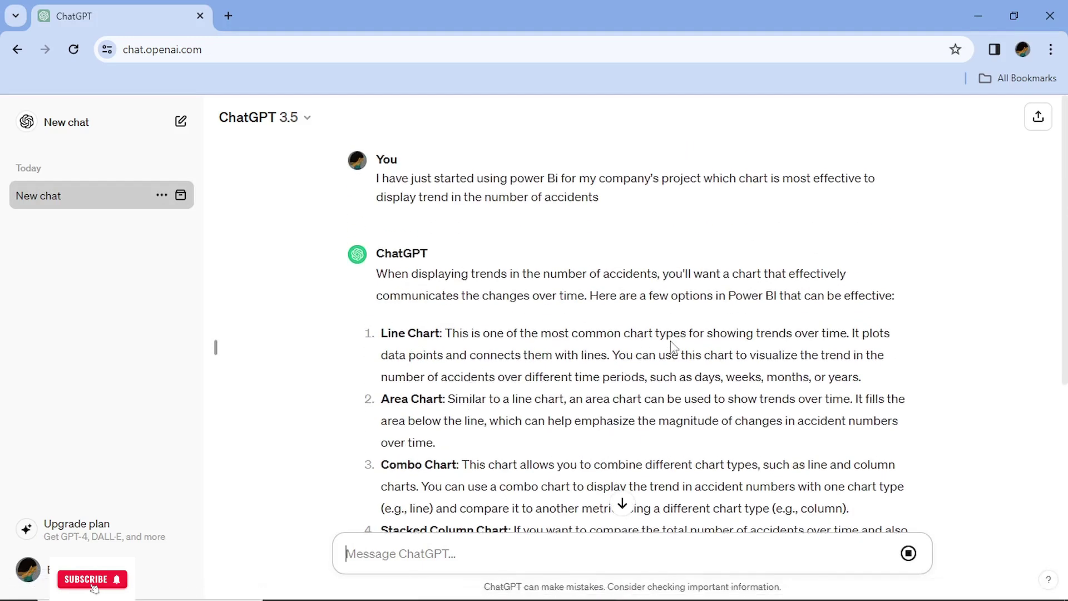
scroll(592, 334, down, 5)
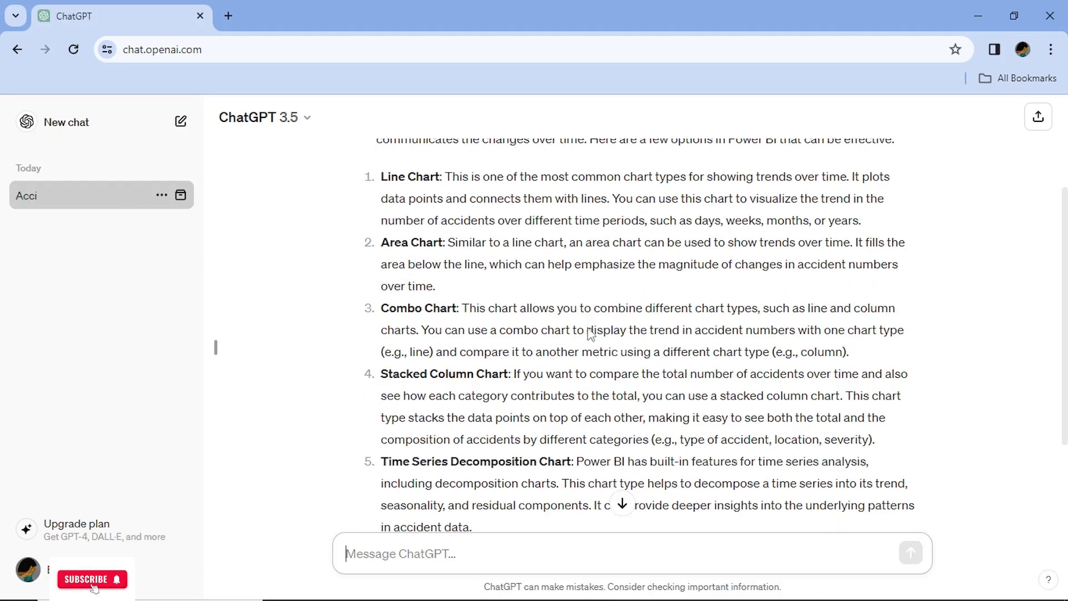
scroll(591, 332, up, 3)
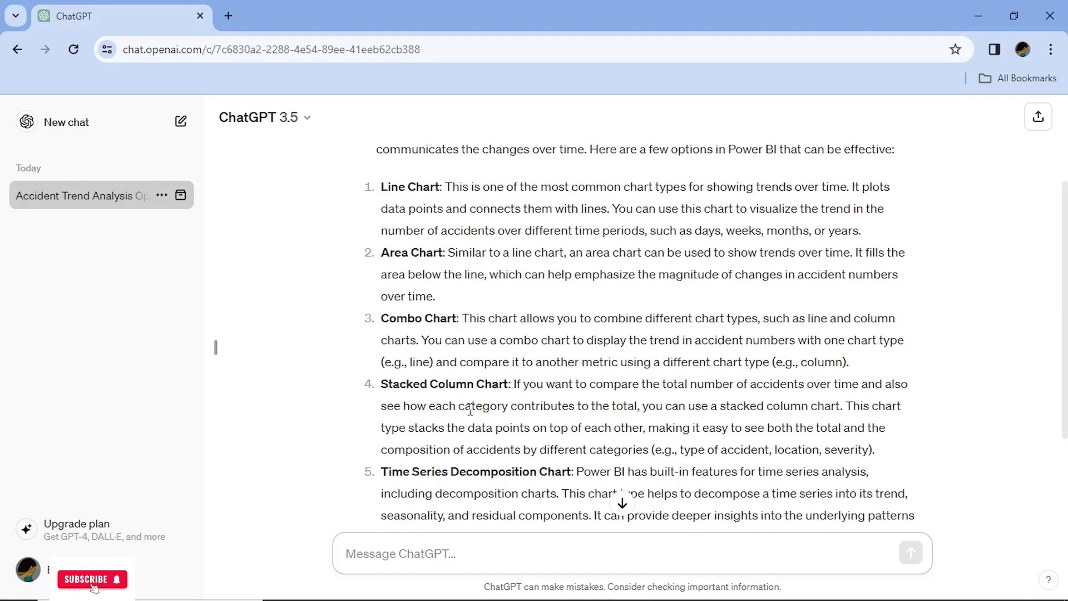
scroll(473, 390, down, 3)
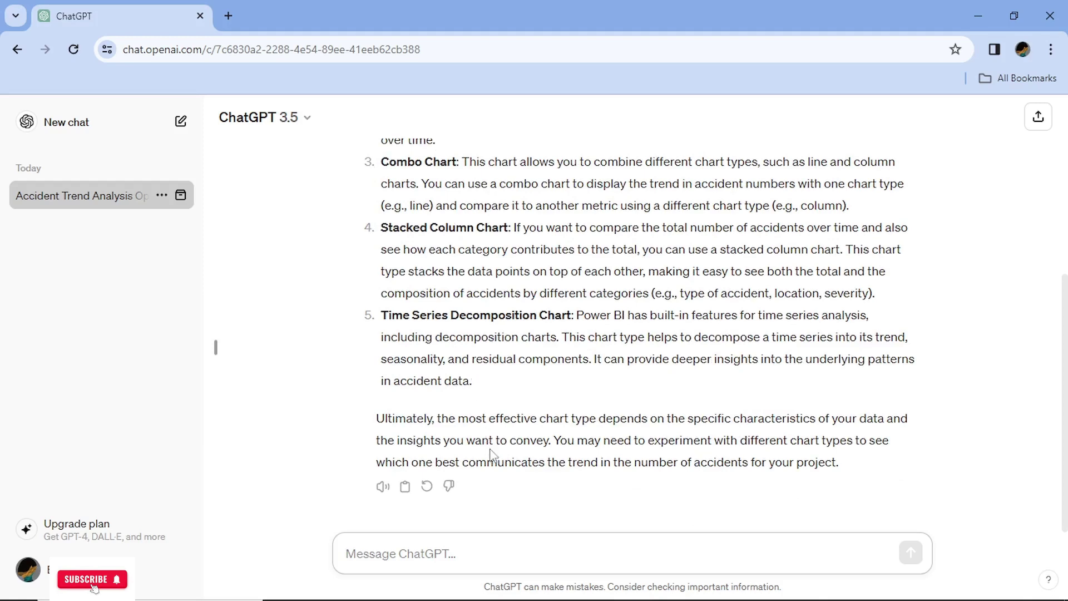
scroll(507, 426, up, 6)
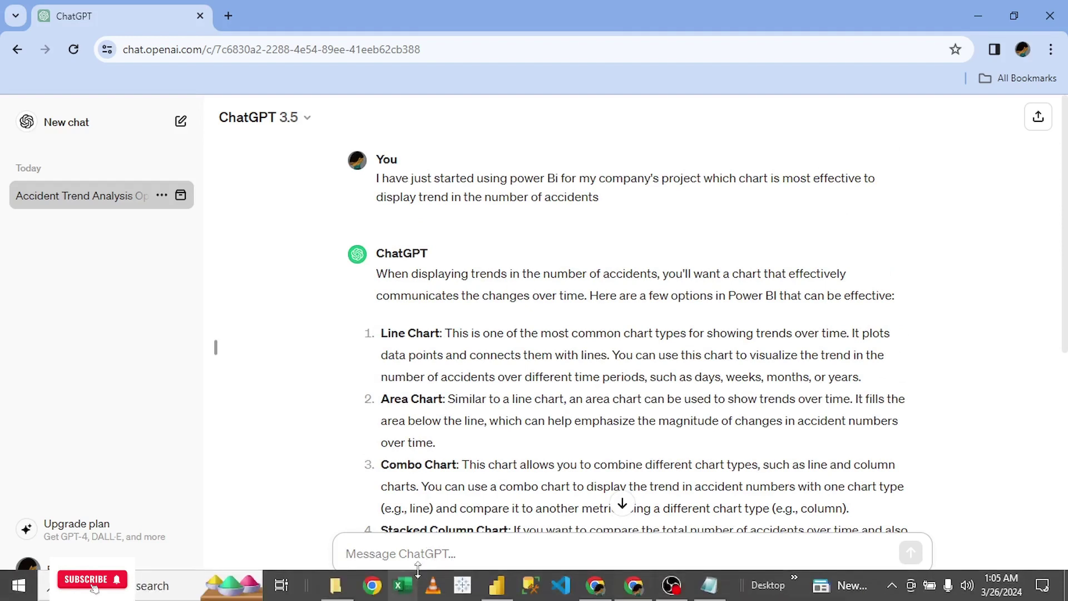
- Send the follow-up "propose 10" and read through the chart types suggested for accident trends
text(propose)
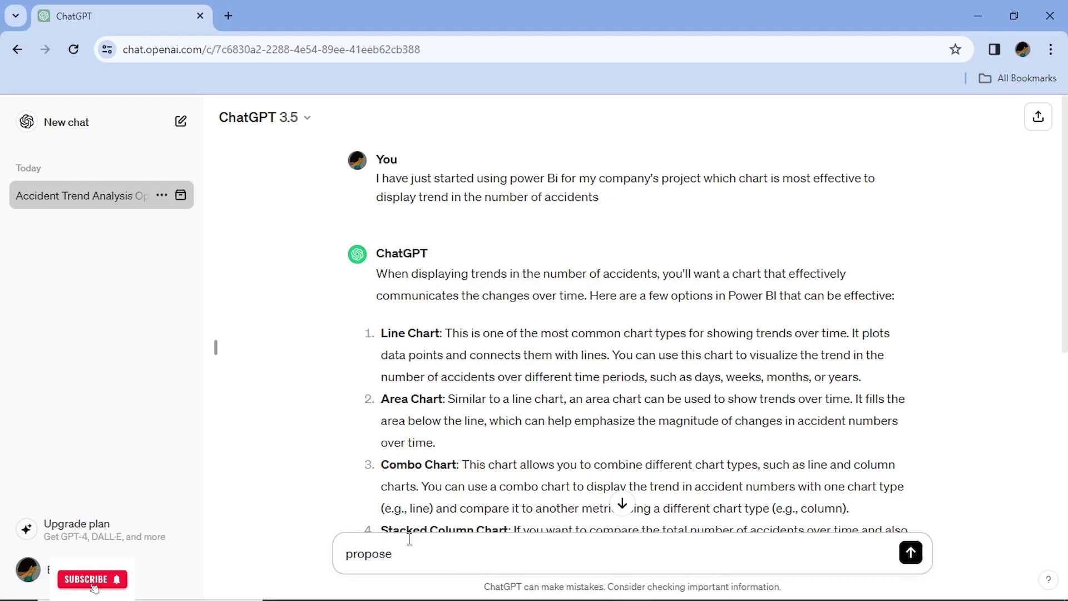
text( 10)
key(Return)
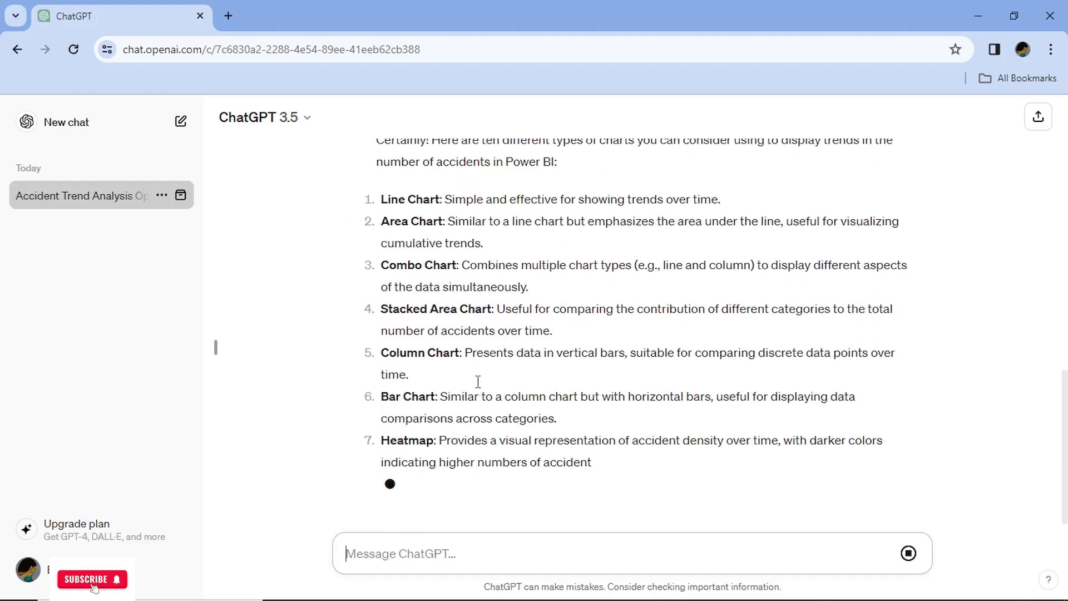
scroll(470, 362, up, 4)
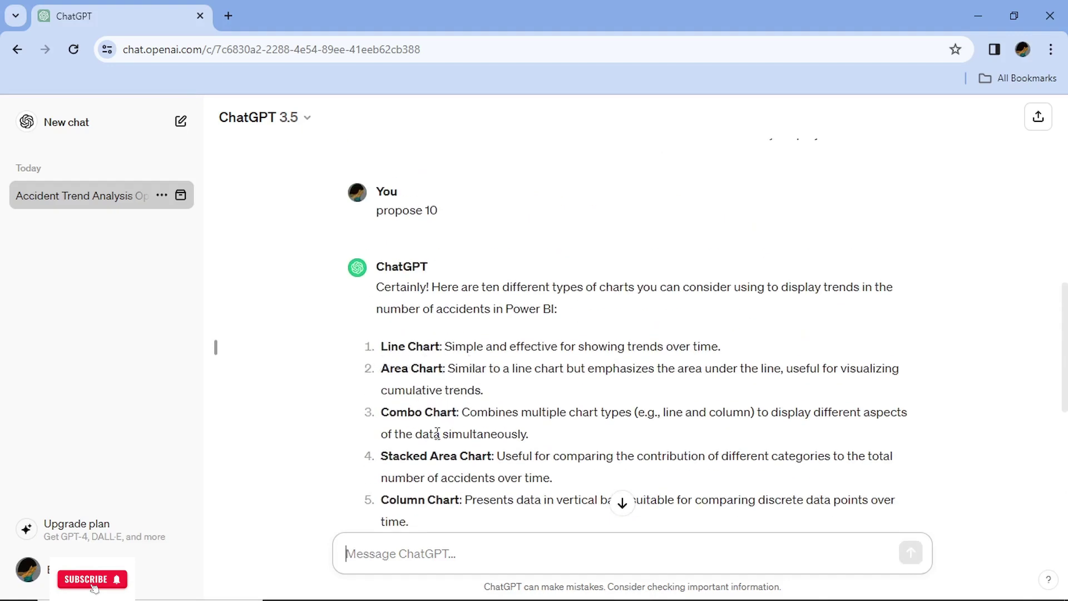
scroll(477, 380, down, 3)
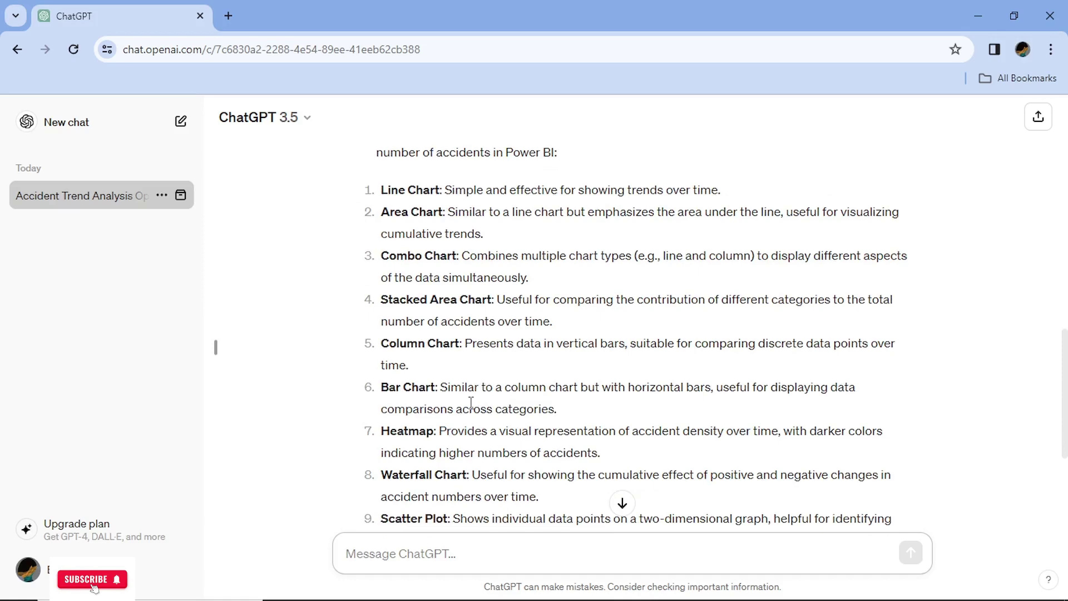
scroll(471, 402, down, 3)
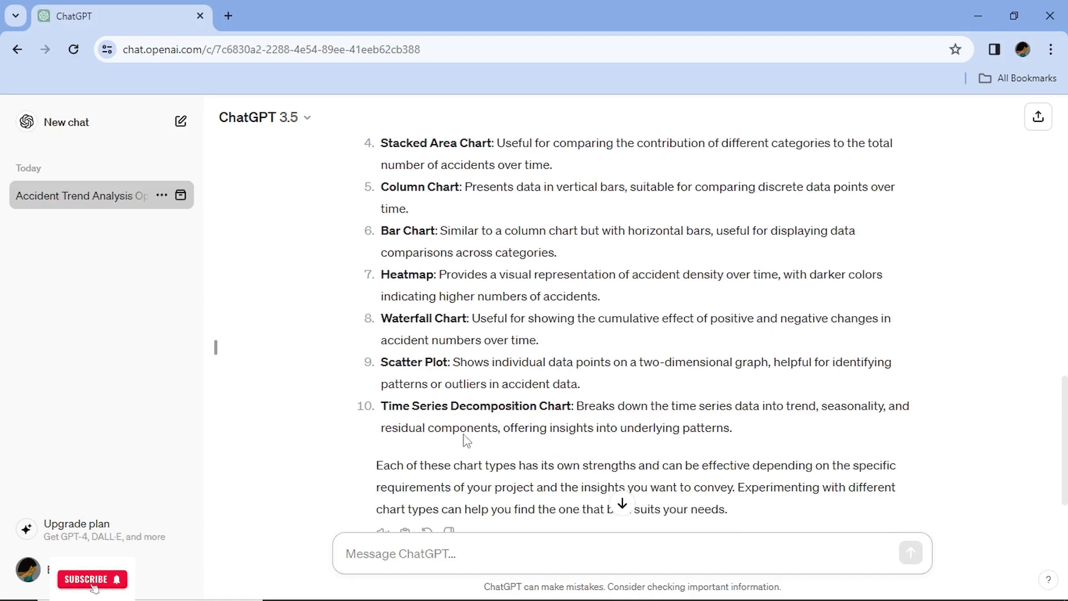
scroll(513, 424, up, 4)
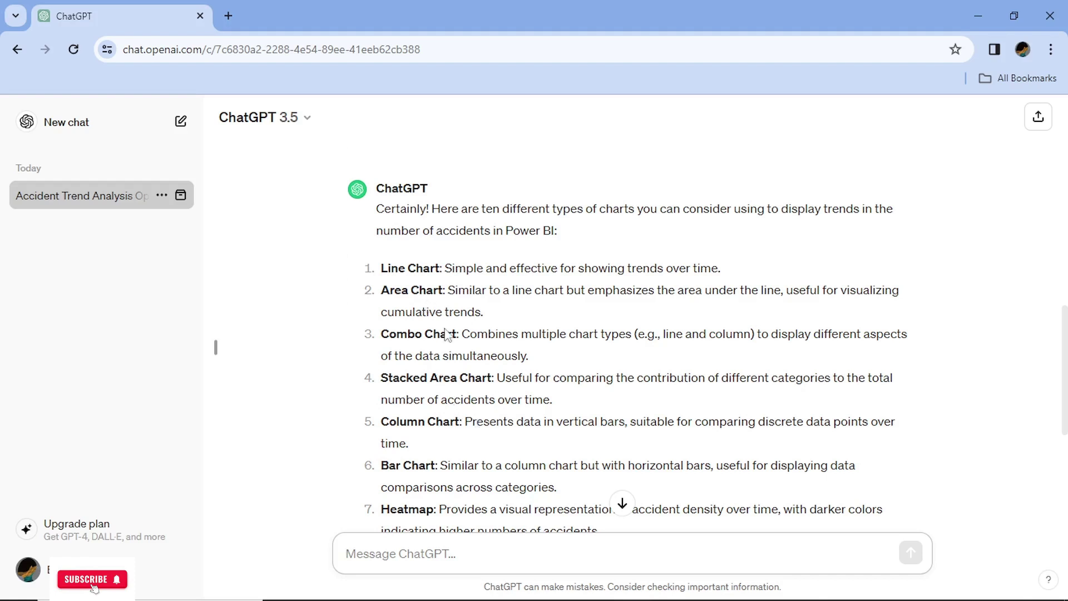
scroll(472, 316, down, 1)
scroll(470, 315, down, 3)
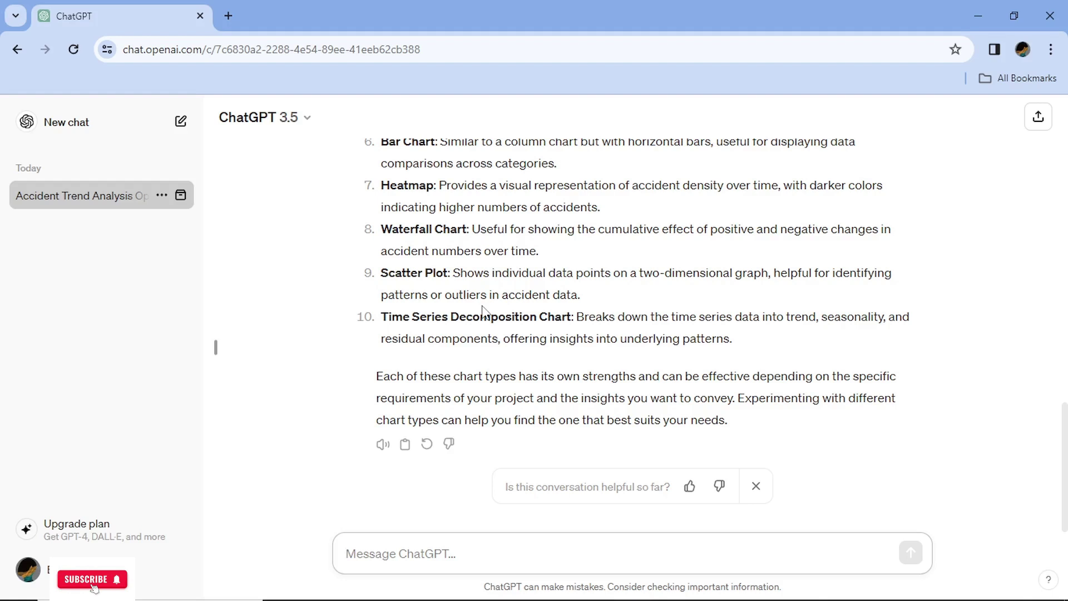
- Resend the first question with its ending after "display" replaced by "demographic information and the kind of information what capture most appropriate insights"
text(I have just started using power Bi for my company's project which chart is most effective to display trend in the number of accidents)
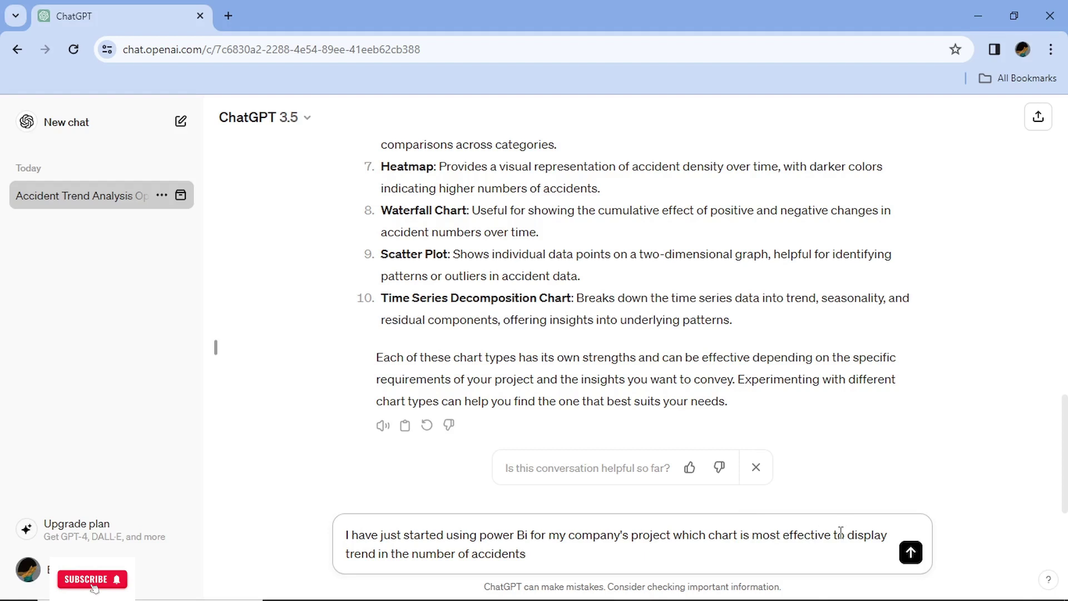
drag(543, 556, 351, 569)
text(de)
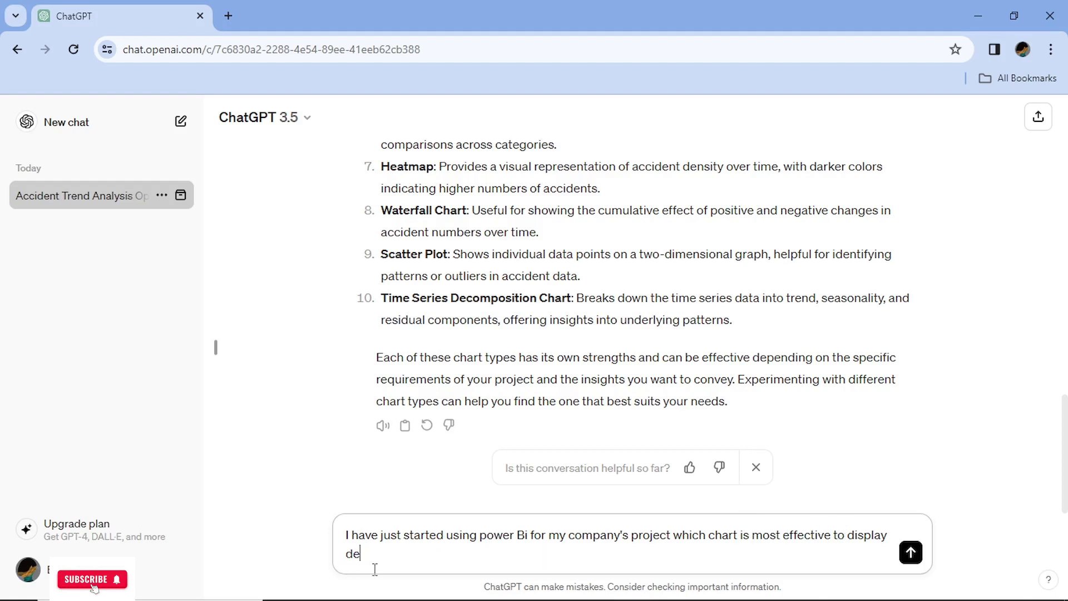
text(mographic information and )
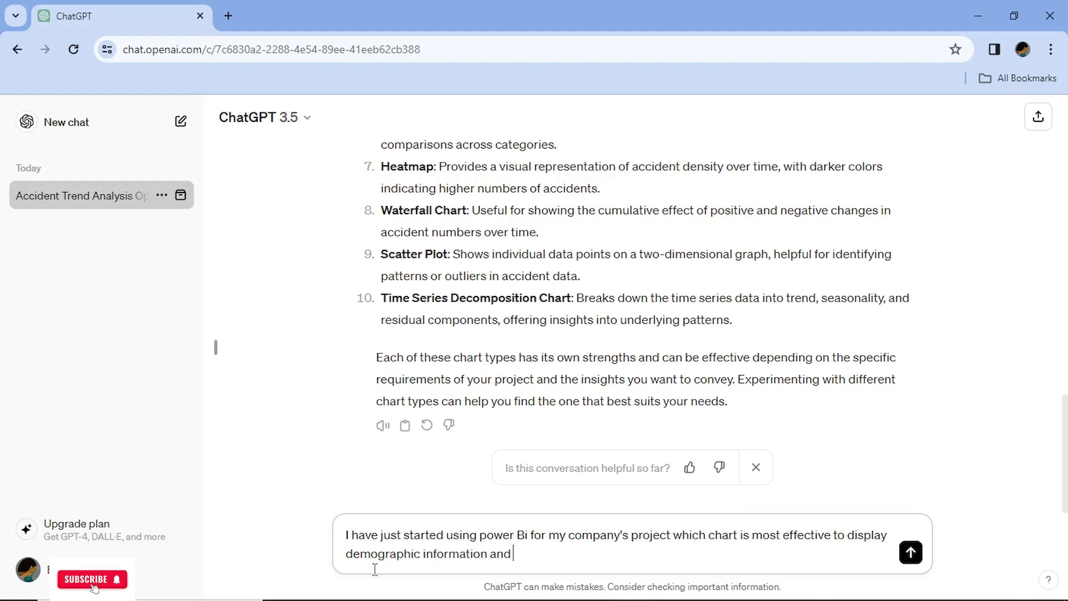
text(the kind of information what ha)
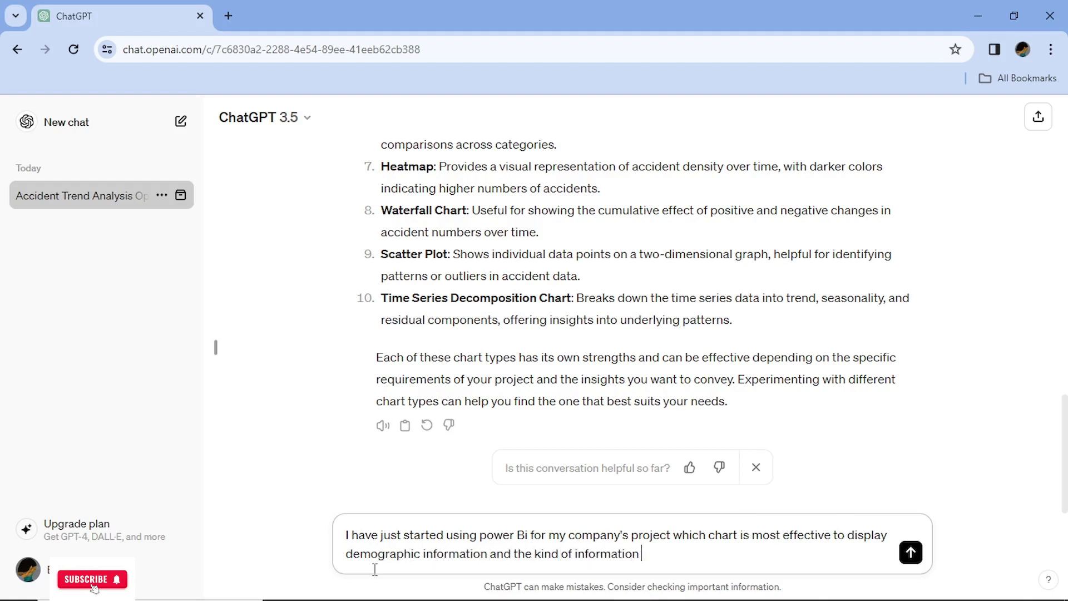
key(BackSpace)
key(BackSpace)
text(capture most appropriate insights)
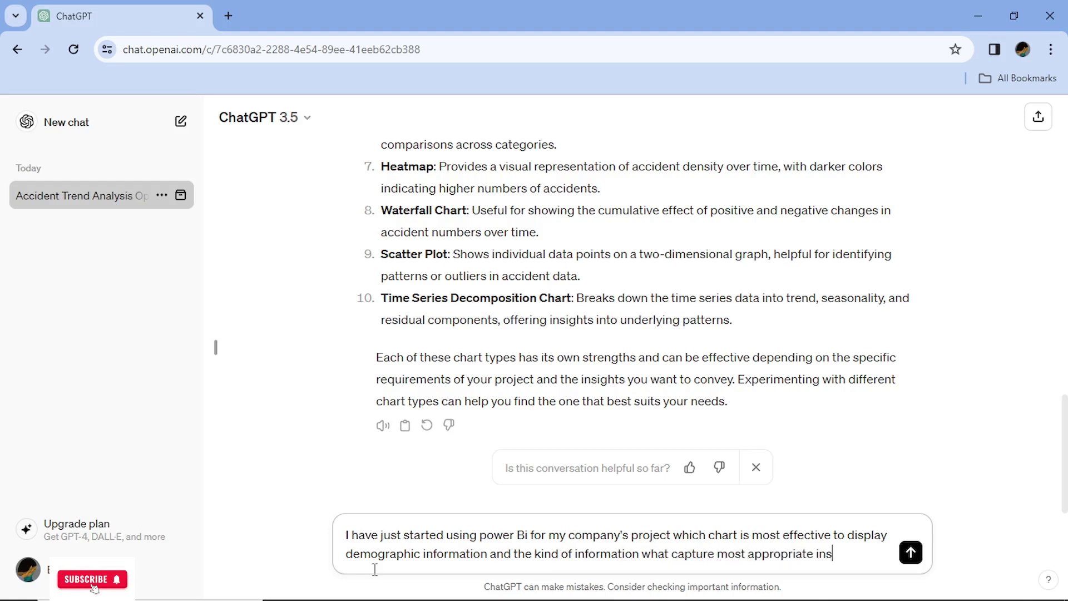
key(Return)
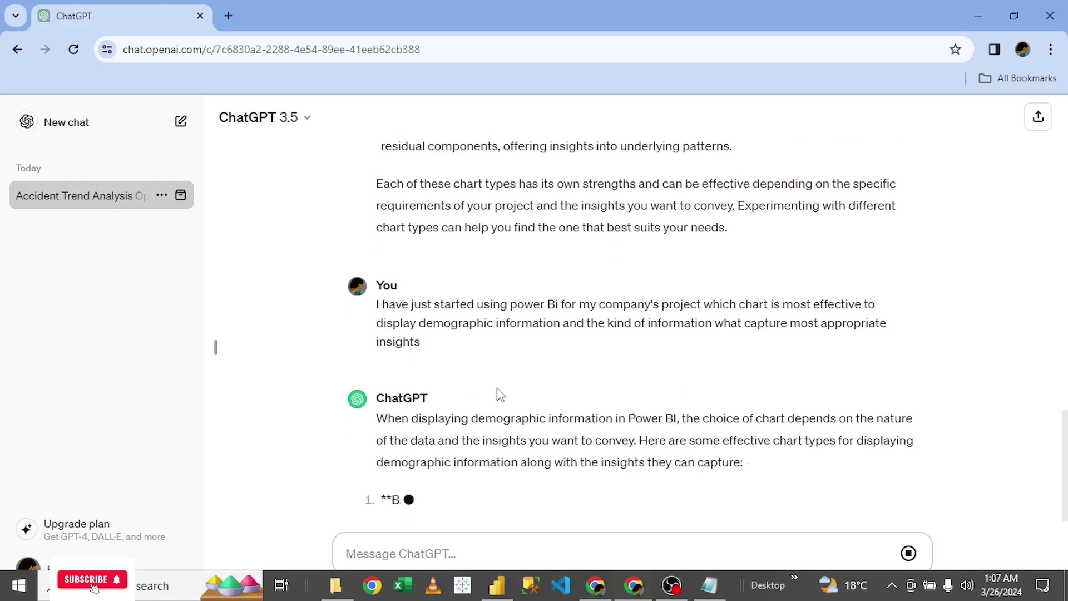
- Read the demographic chart suggestions from Bar Chart to Treemap, highlighting the Pie Chart's age and gender phrase and the Treemap's country and region phrase
scroll(495, 430, up, 1)
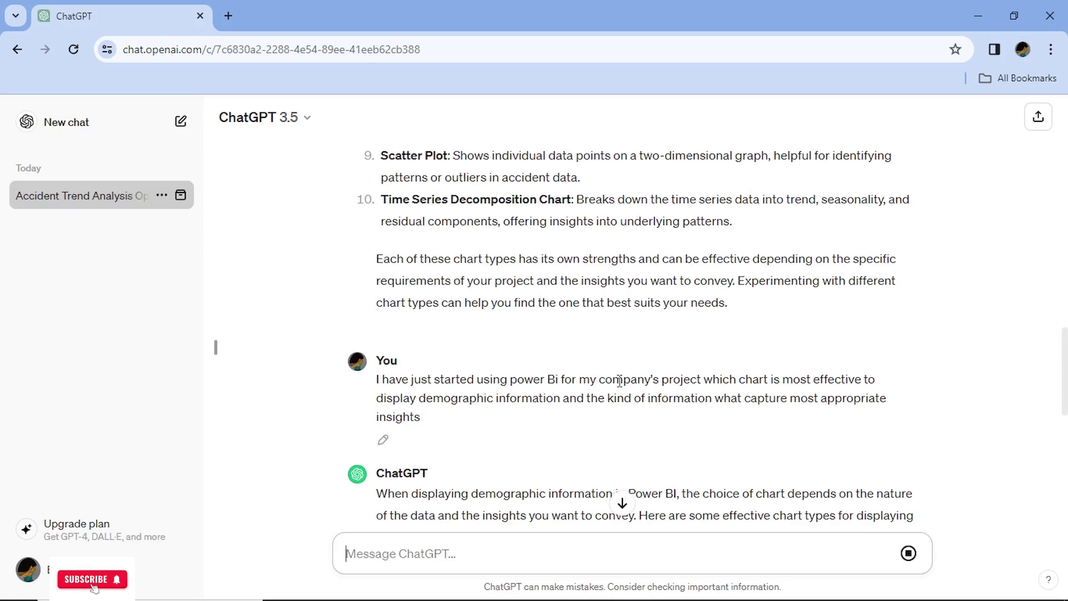
scroll(619, 381, down, 2)
scroll(619, 381, down, 2)
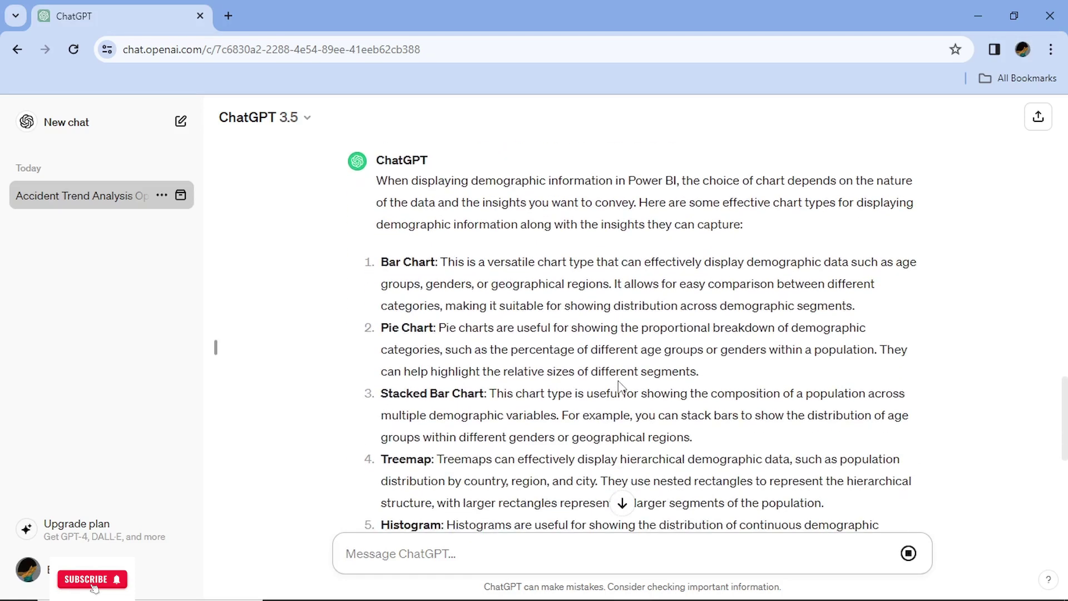
scroll(619, 384, up, 2)
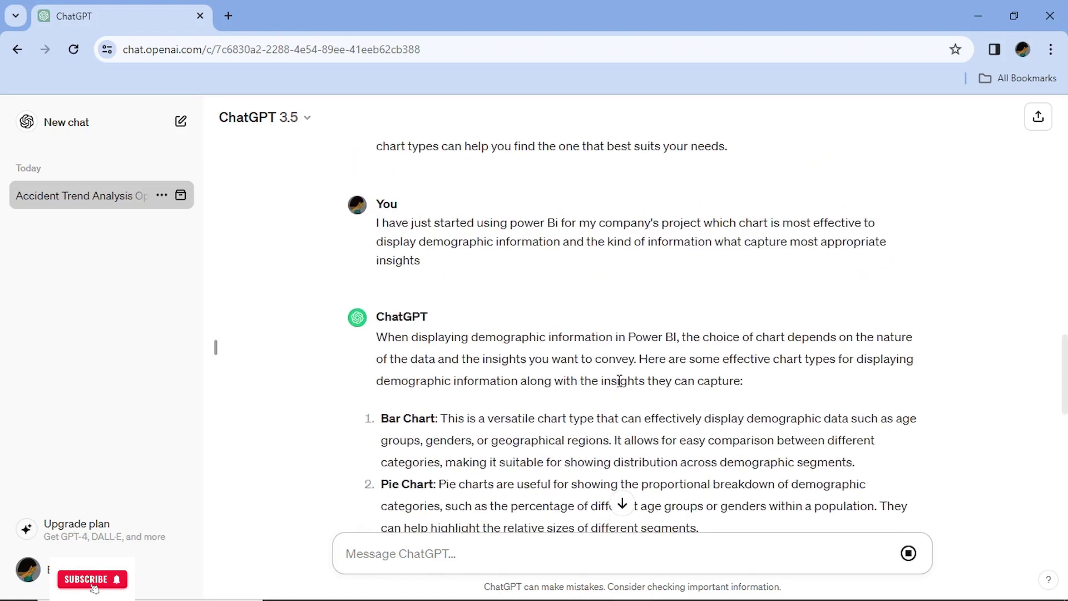
scroll(665, 262, up, 1)
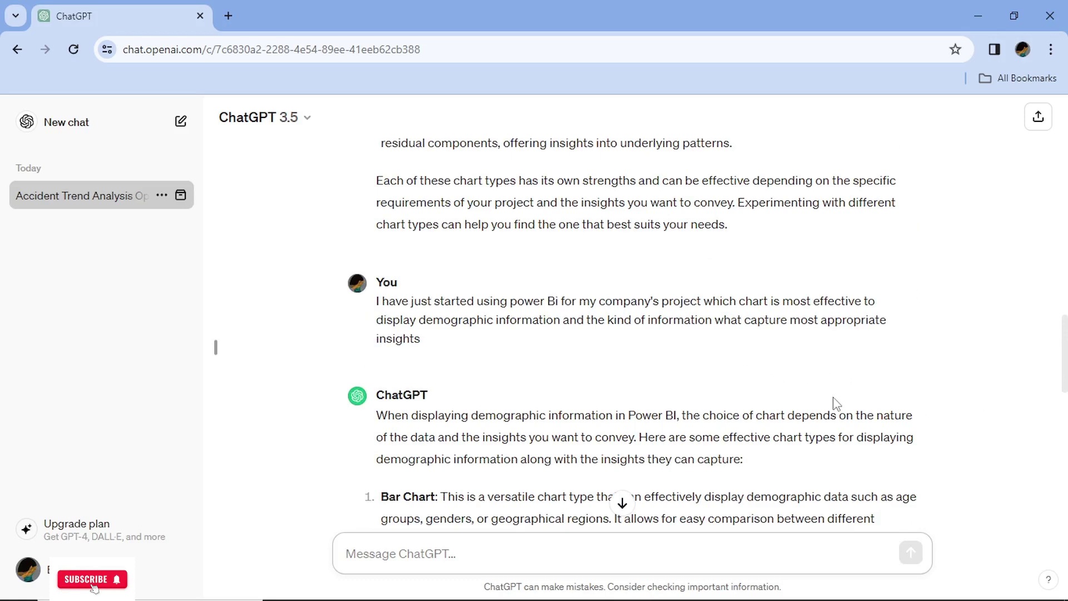
scroll(654, 406, down, 2)
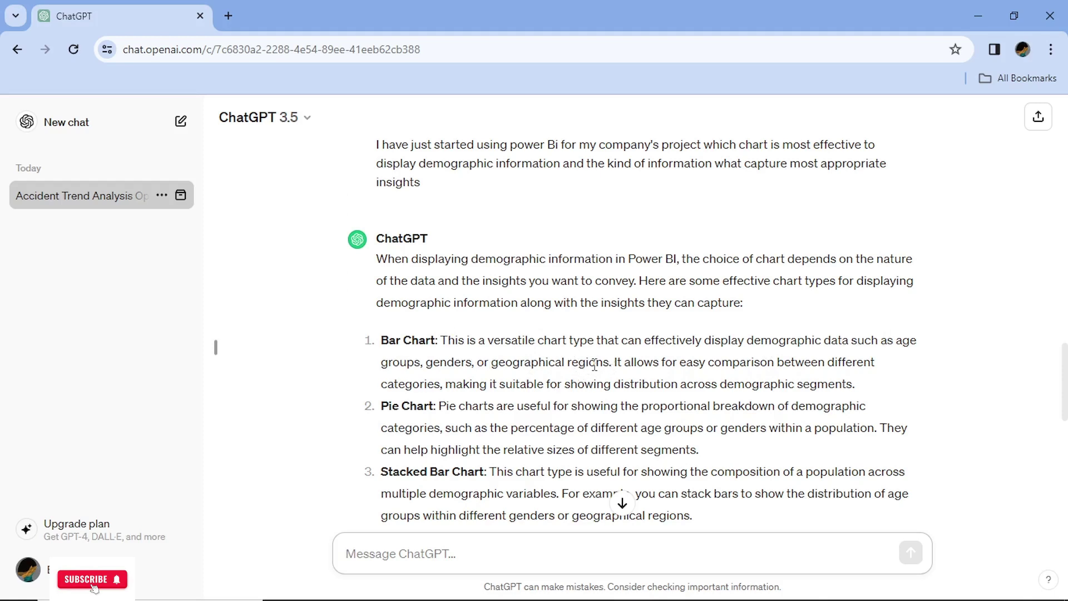
scroll(412, 422, down, 1)
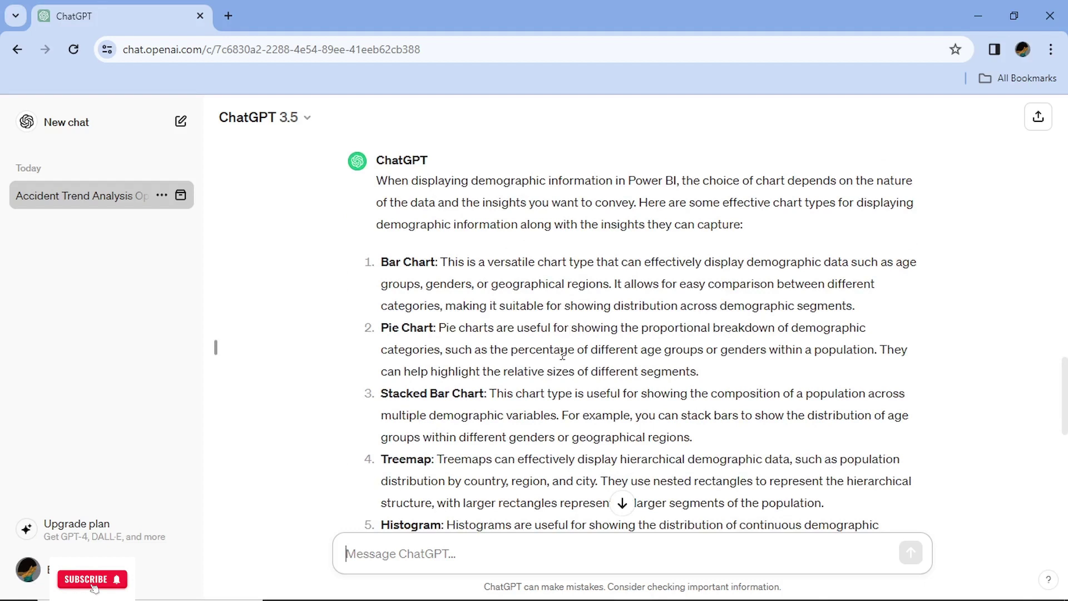
drag(524, 347, 870, 349)
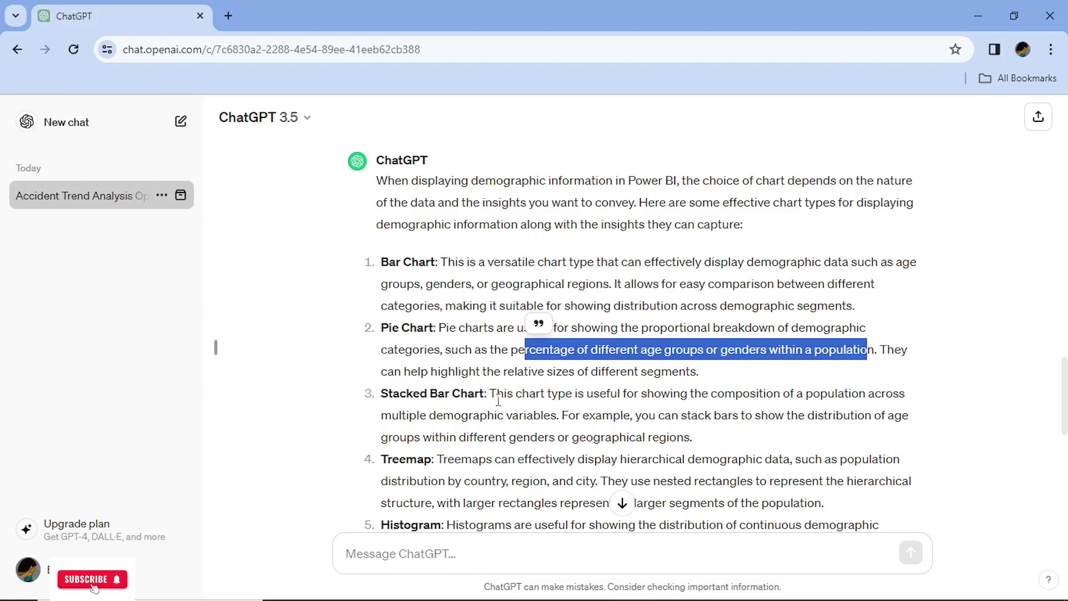
scroll(499, 403, down, 2)
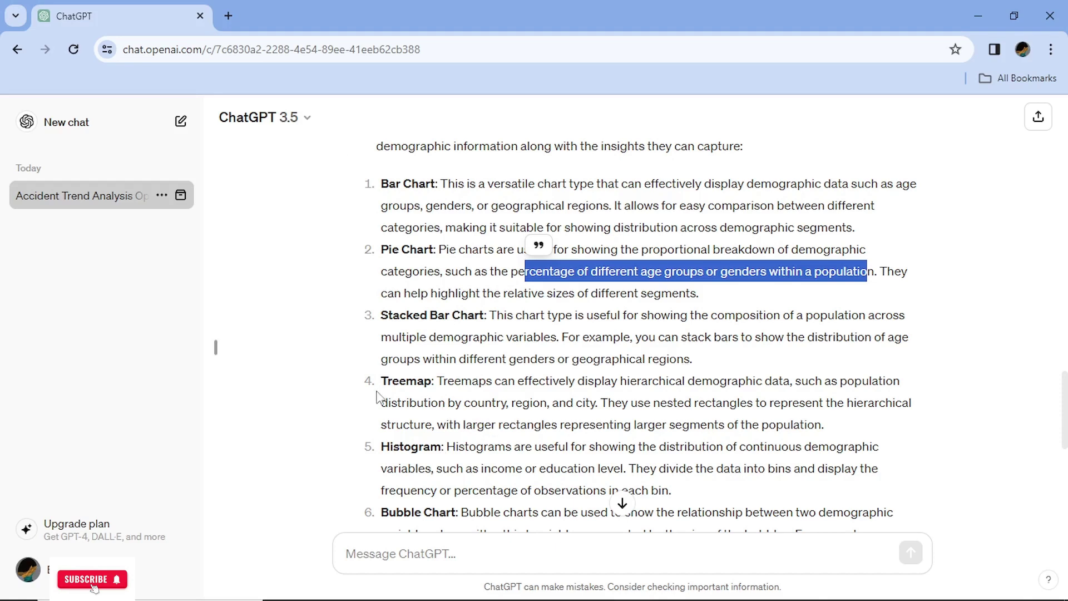
drag(391, 402, 563, 395)
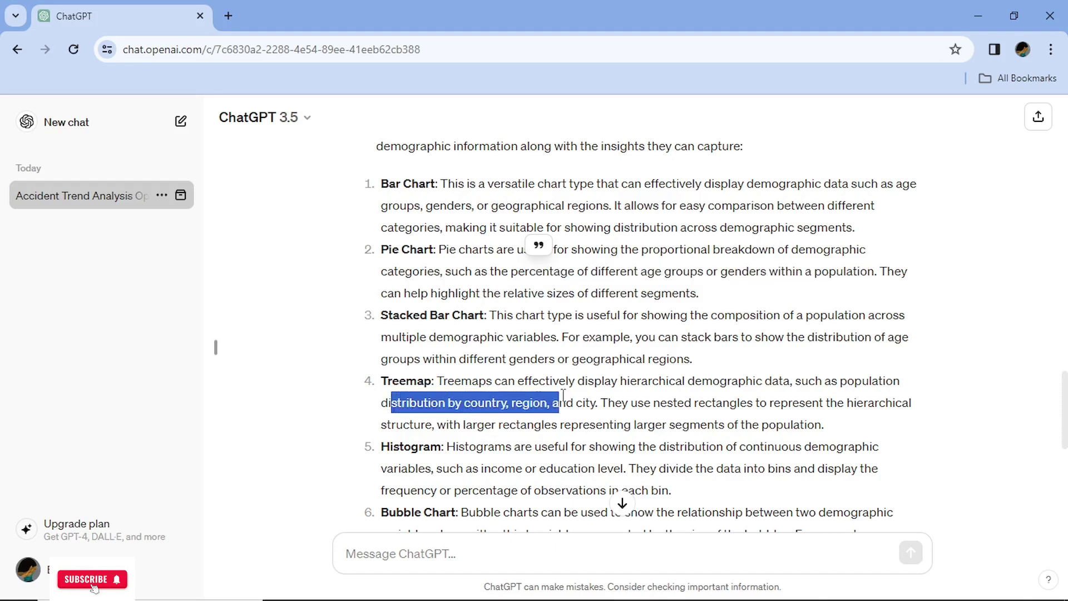
- Review the remaining demographic chart suggestions through Radar Chart and the closing advice, and return to the beginning of the reply
scroll(563, 395, down, 2)
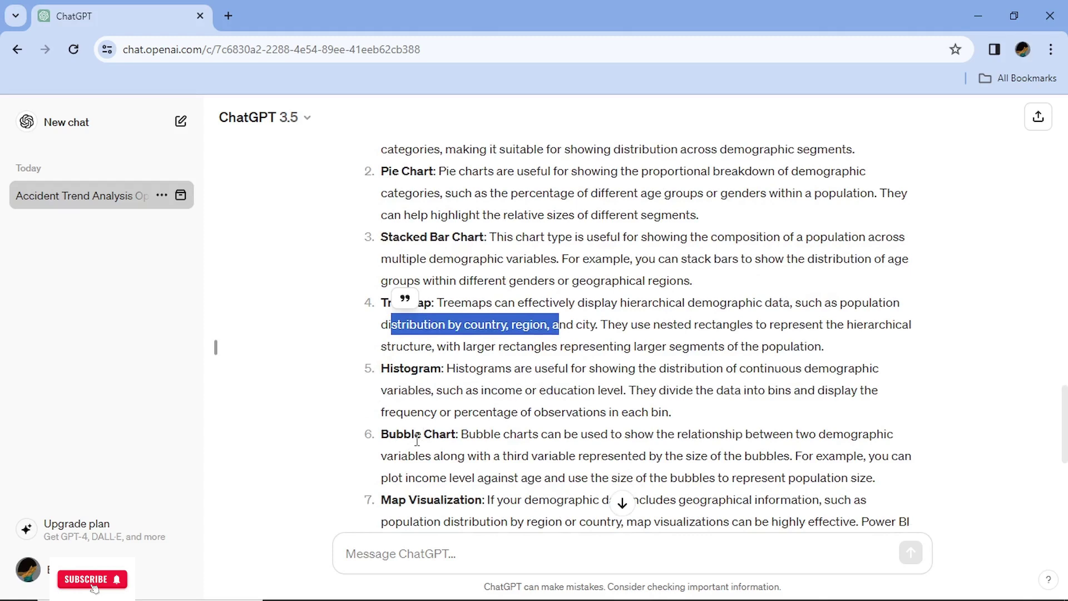
scroll(472, 426, down, 1)
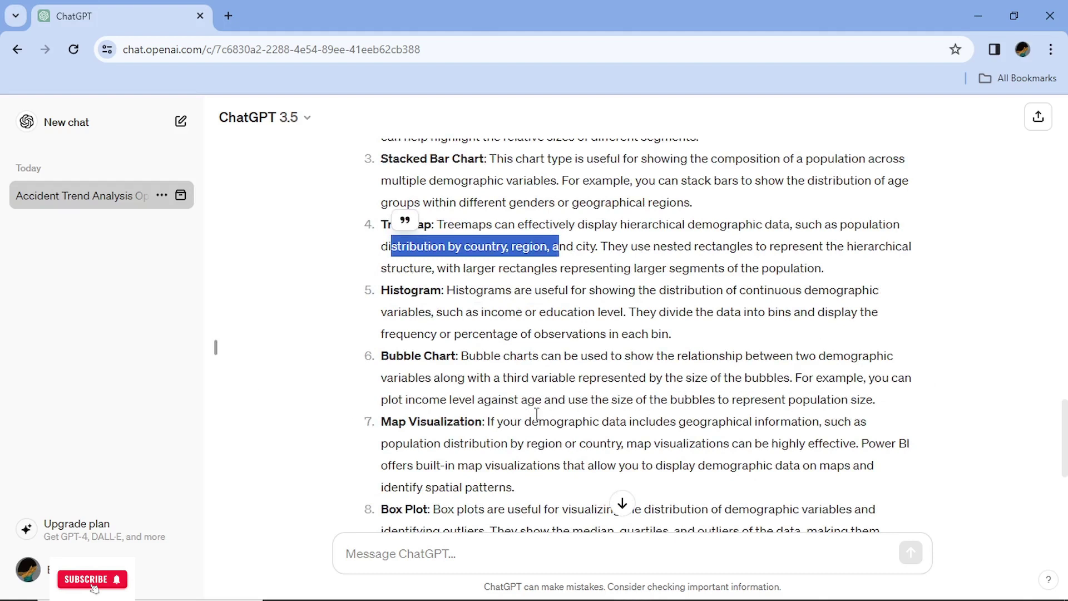
scroll(466, 433, down, 3)
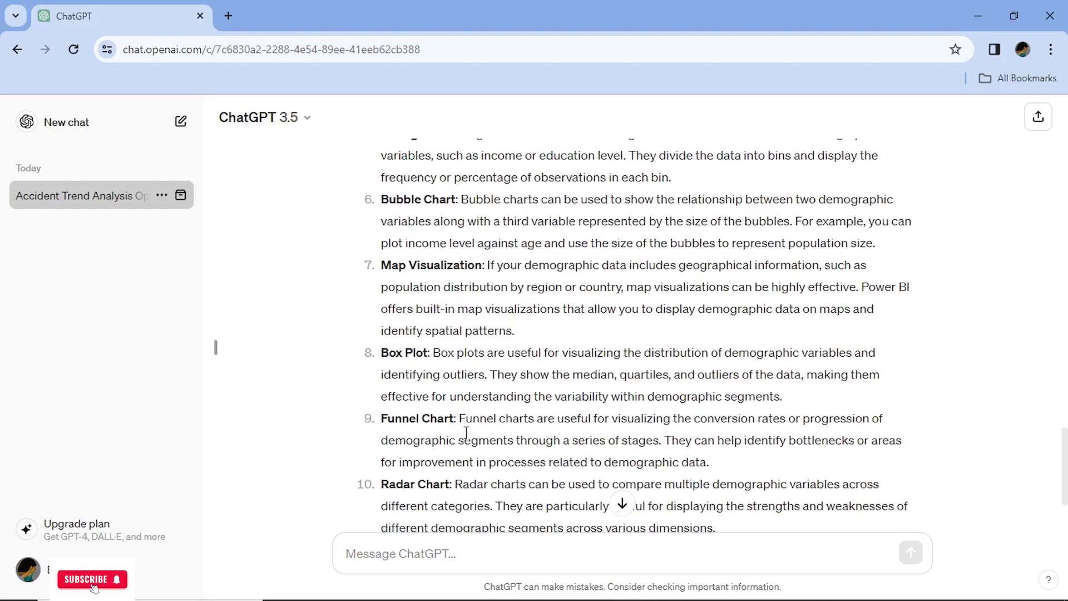
scroll(466, 433, down, 3)
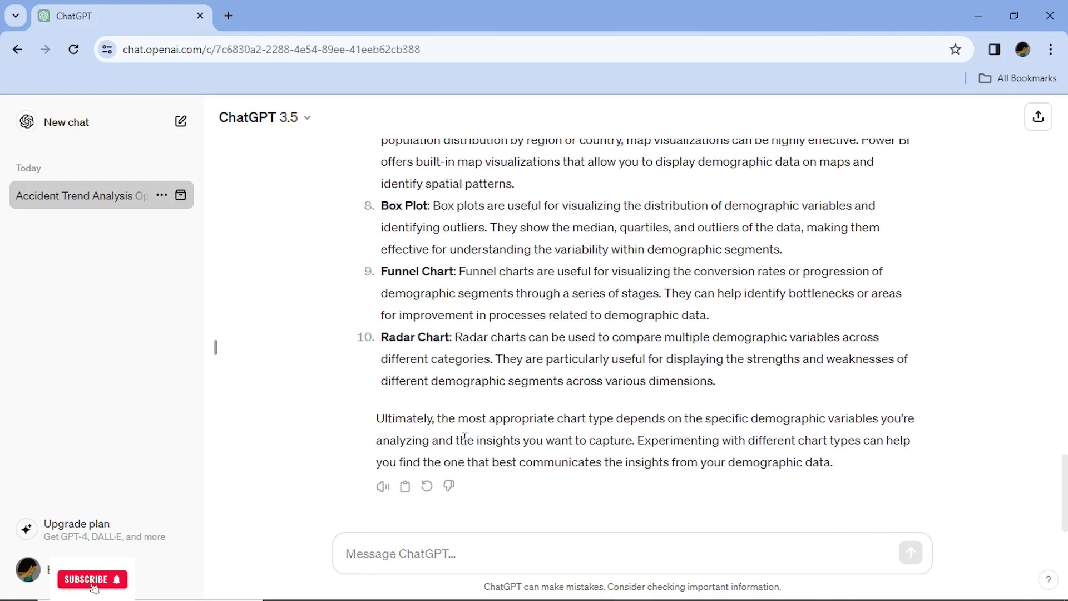
scroll(465, 436, up, 10)
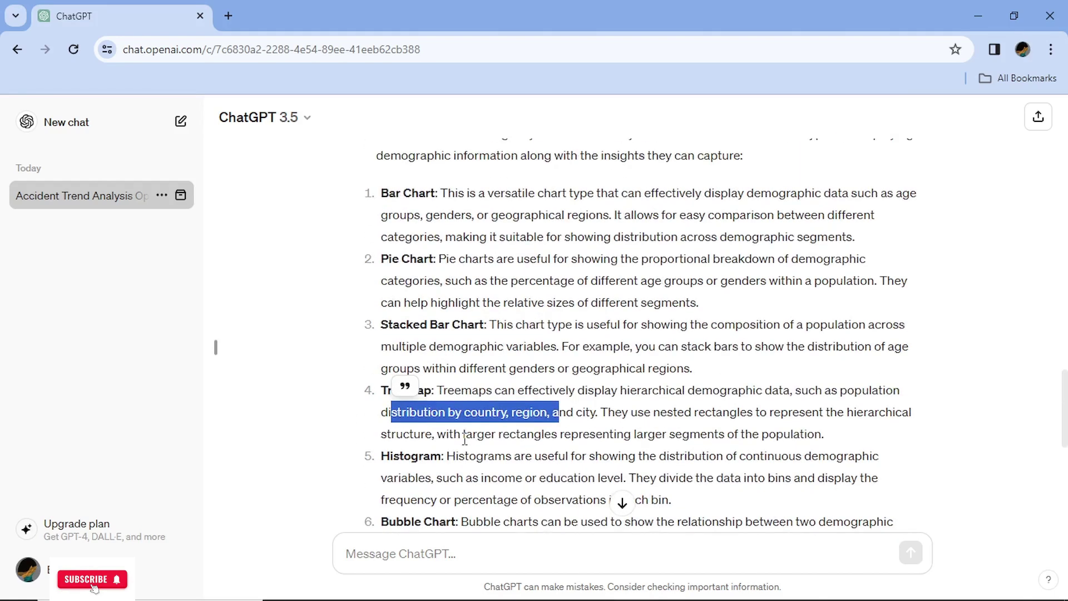
scroll(464, 439, up, 5)
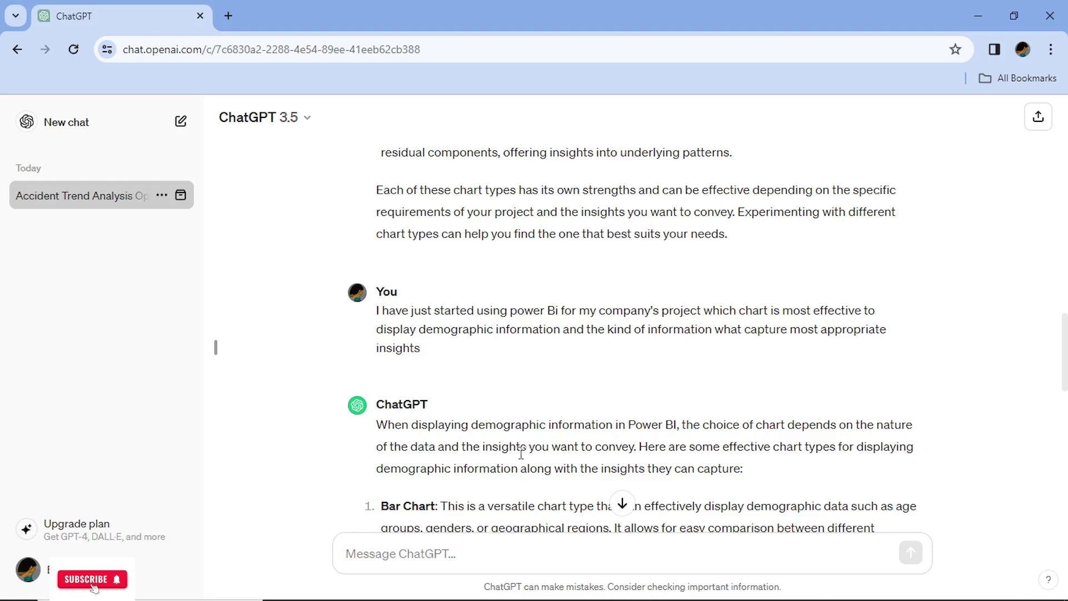
mouse_move(518, 350)
scroll(518, 349, down, 3)
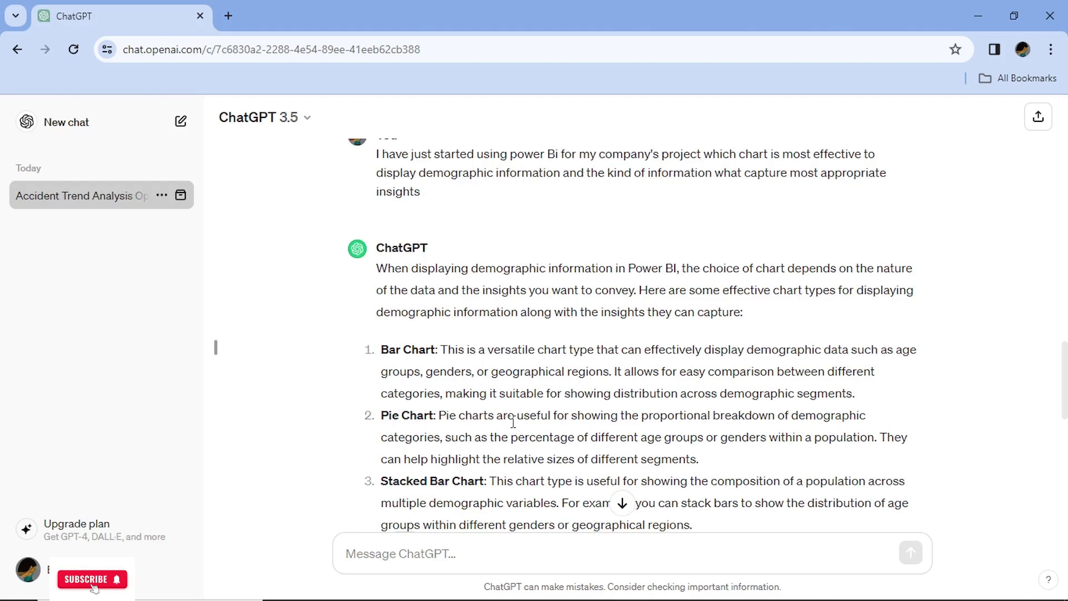